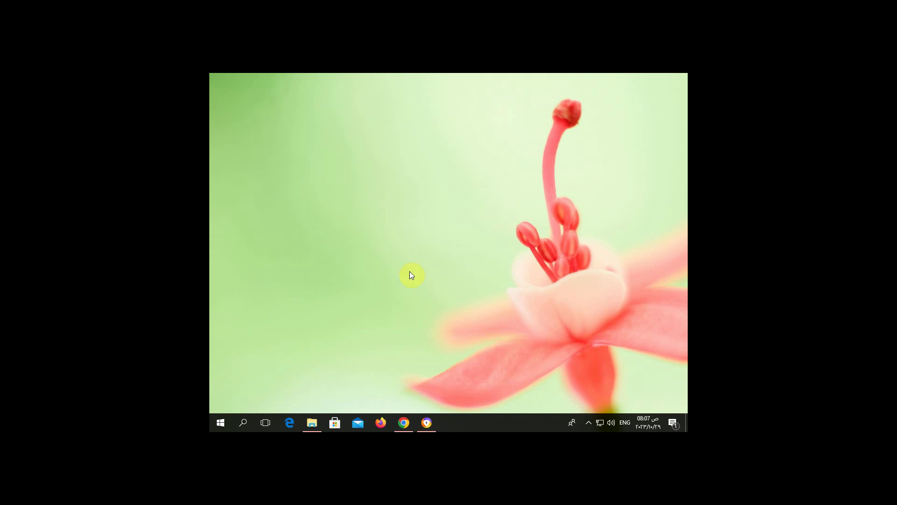
# Open the Chrome browser and search Google for "easybcd".
pyautogui.click(405, 423)
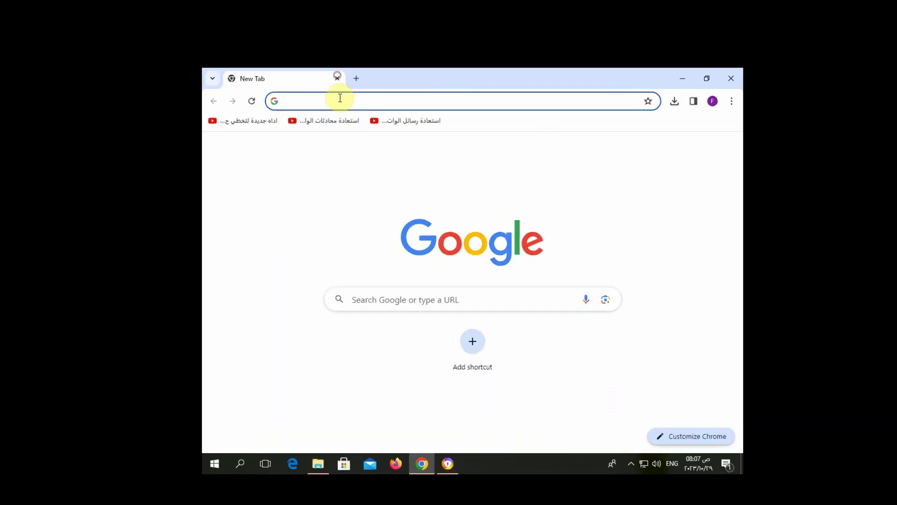
pyautogui.write('easy')
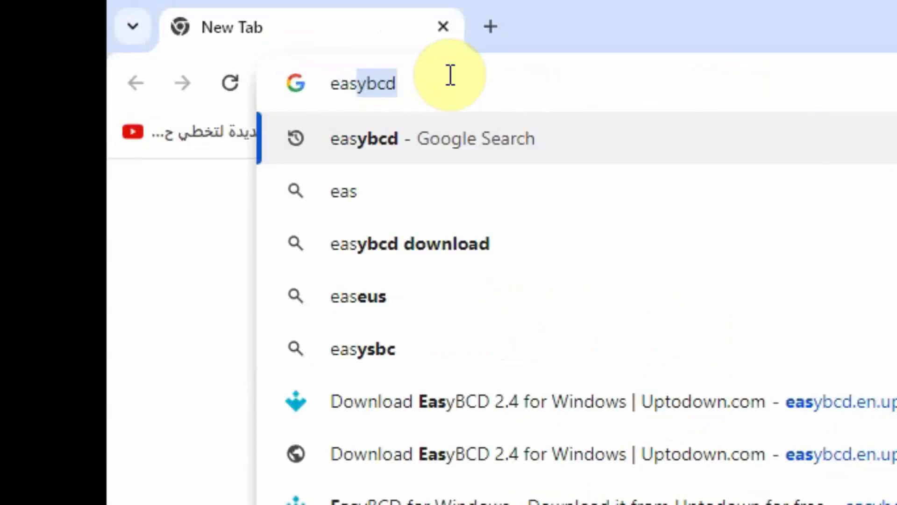
pyautogui.write('bc')
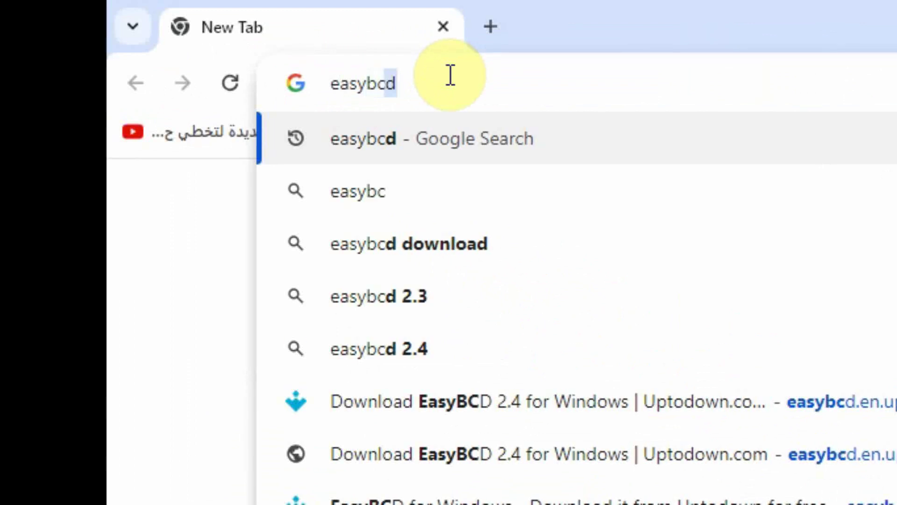
pyautogui.write('d')
pyautogui.press('Return')
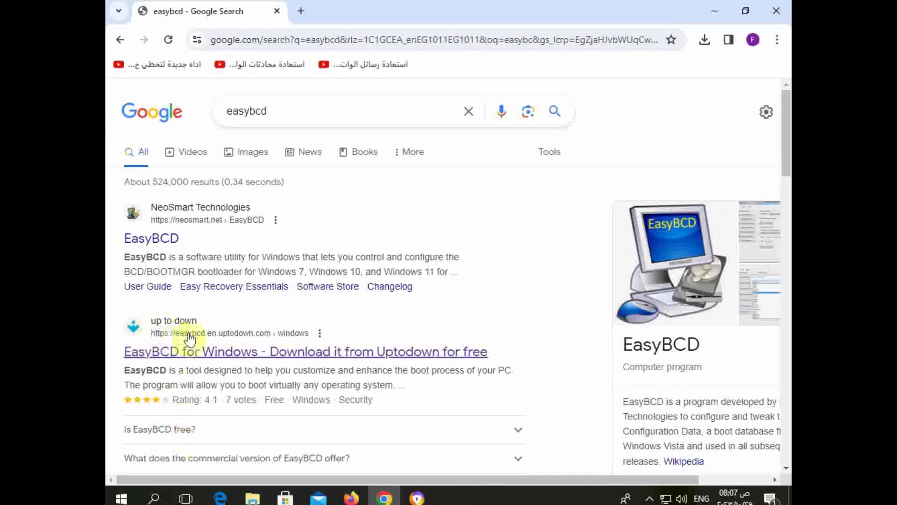
# Download the latest version of EasyBCD for Windows, 2.4, from its Uptodown page.
pyautogui.click(210, 361)
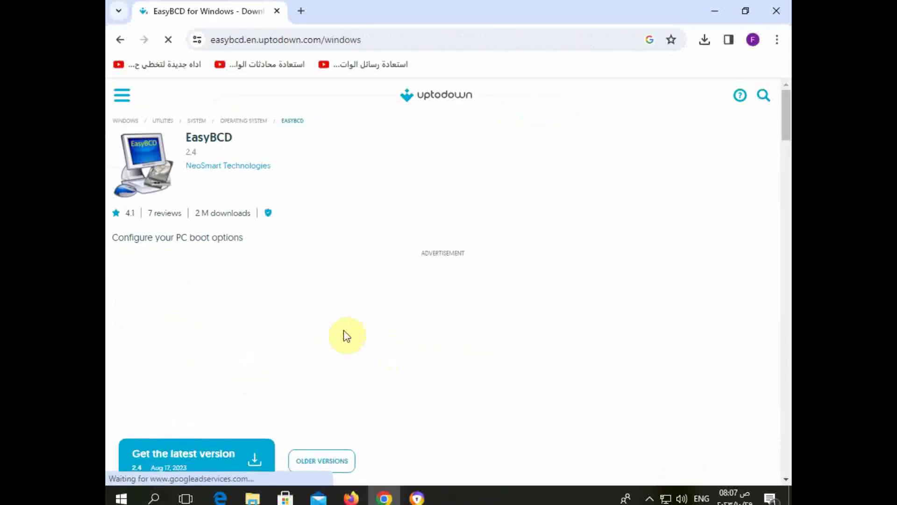
pyautogui.scroll(-3, 343, 332)
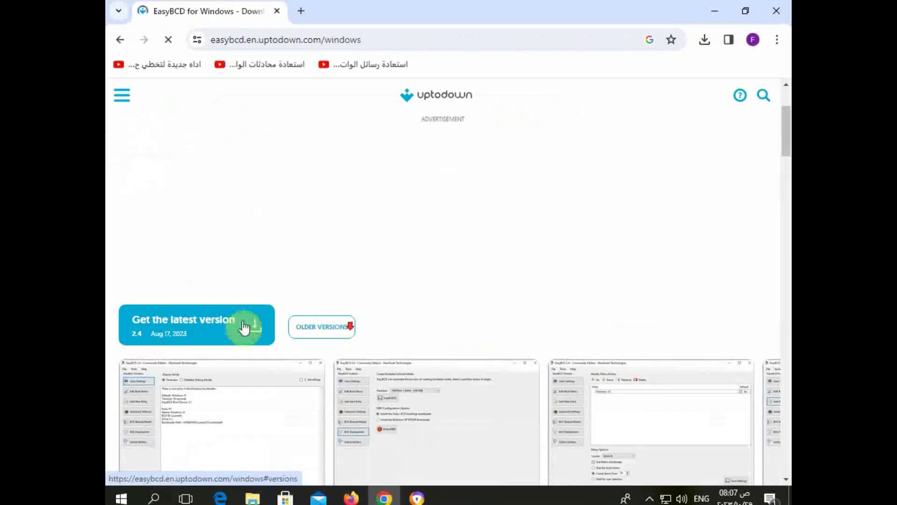
pyautogui.click(189, 327)
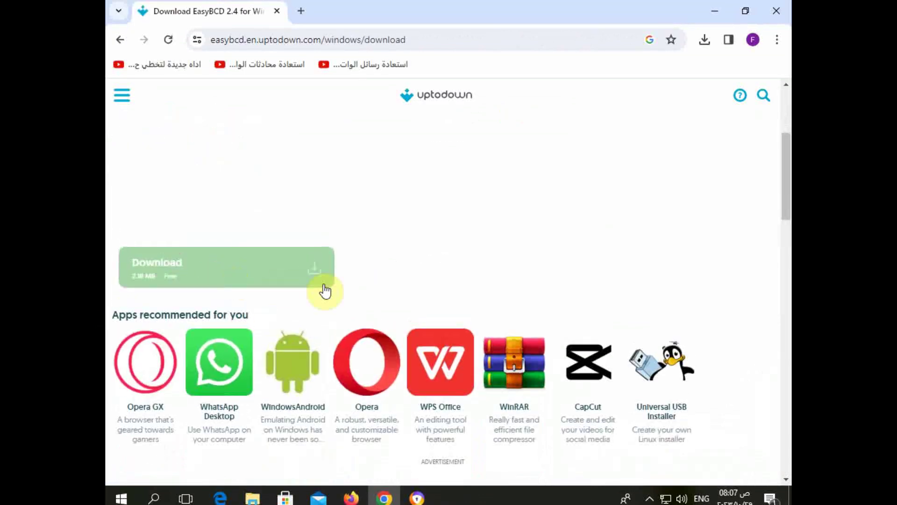
pyautogui.click(239, 279)
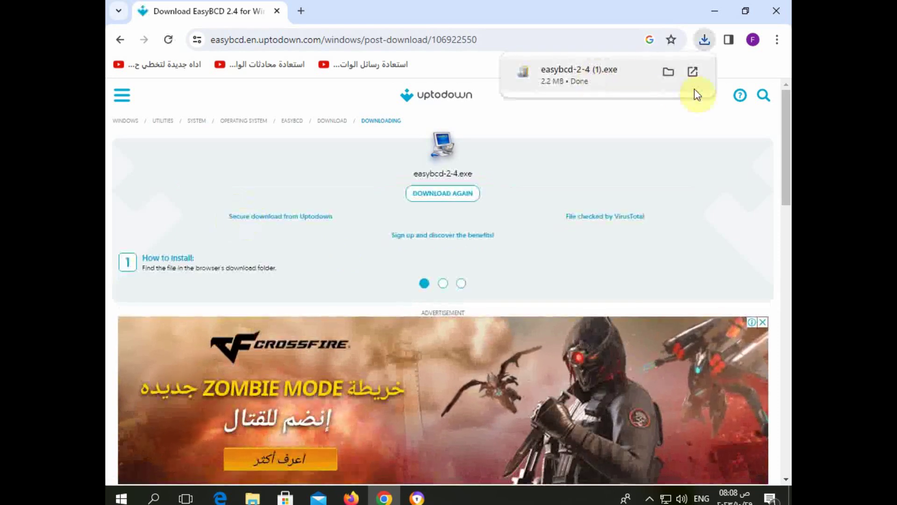
# Locate the easybcd-2-4 installer in the Downloads folder, launch it, and clear the other windows out of the way.
pyautogui.click(668, 72)
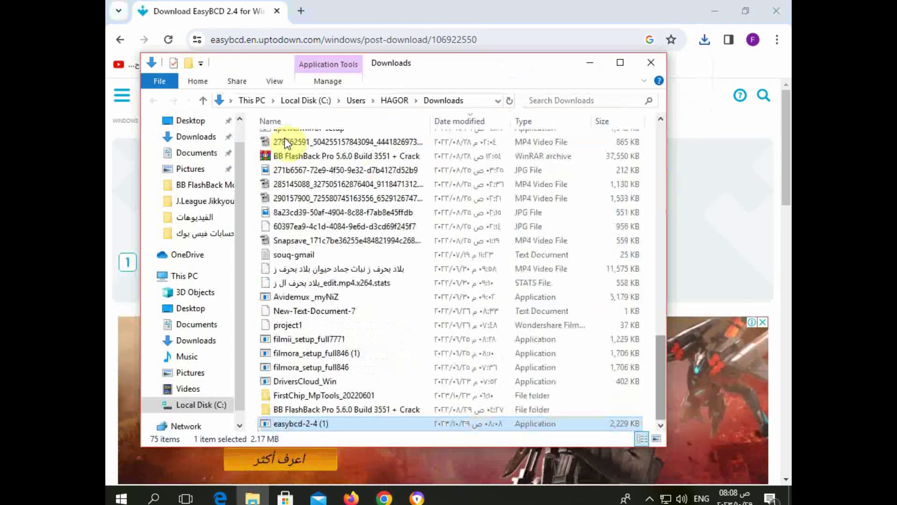
pyautogui.scroll(7, 309, 412)
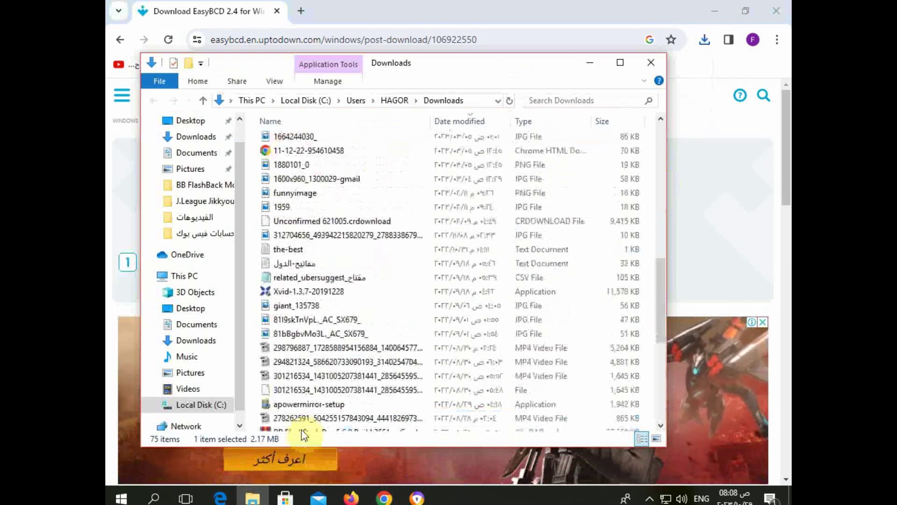
pyautogui.scroll(12, 336, 322)
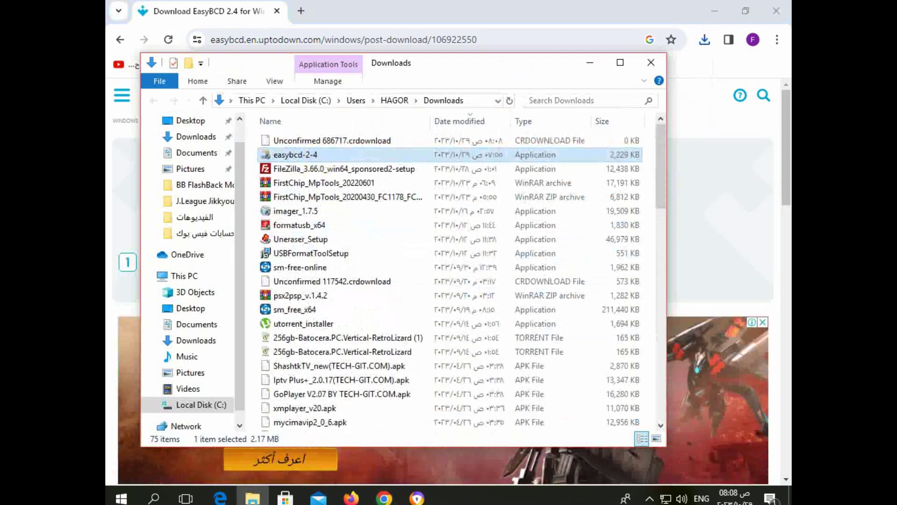
pyautogui.click(590, 62)
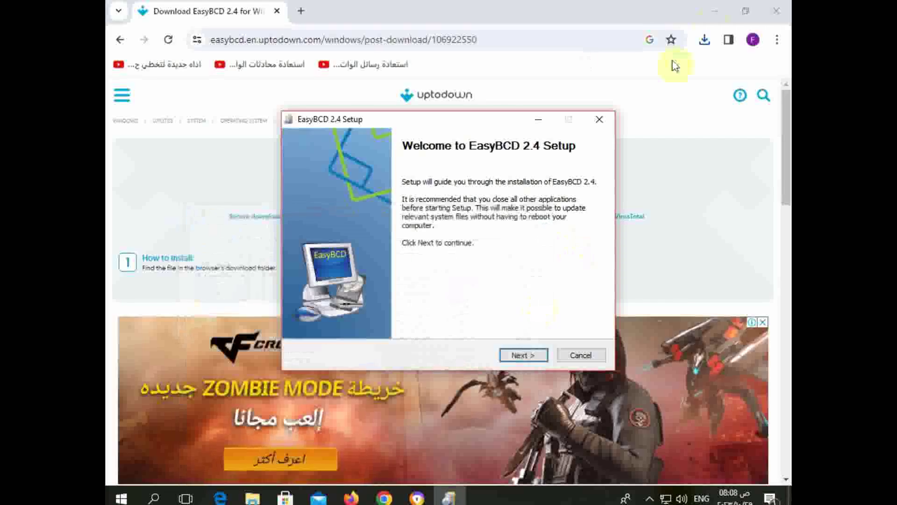
pyautogui.click(706, 11)
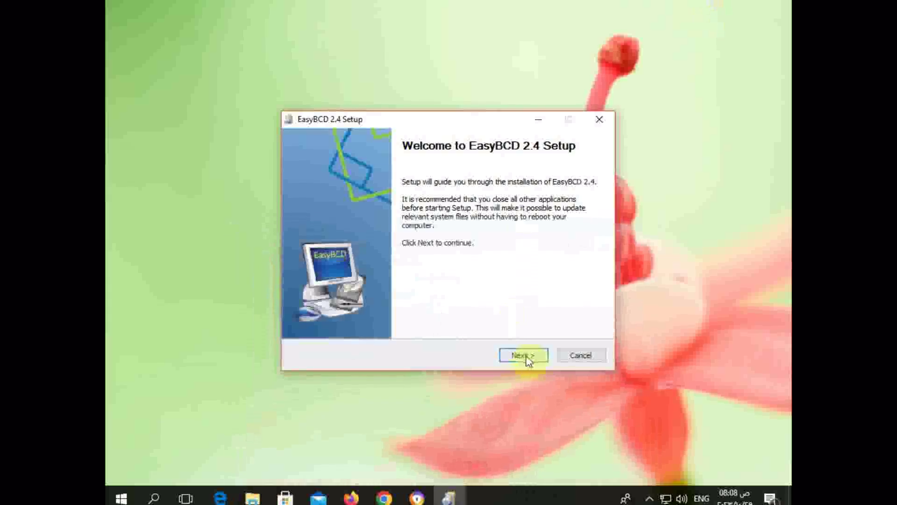
# Install EasyBCD 2.4 with the EasyBCD Core and Desktop Shortcut components and run it on finishing setup.
pyautogui.click(527, 358)
pyautogui.click(527, 356)
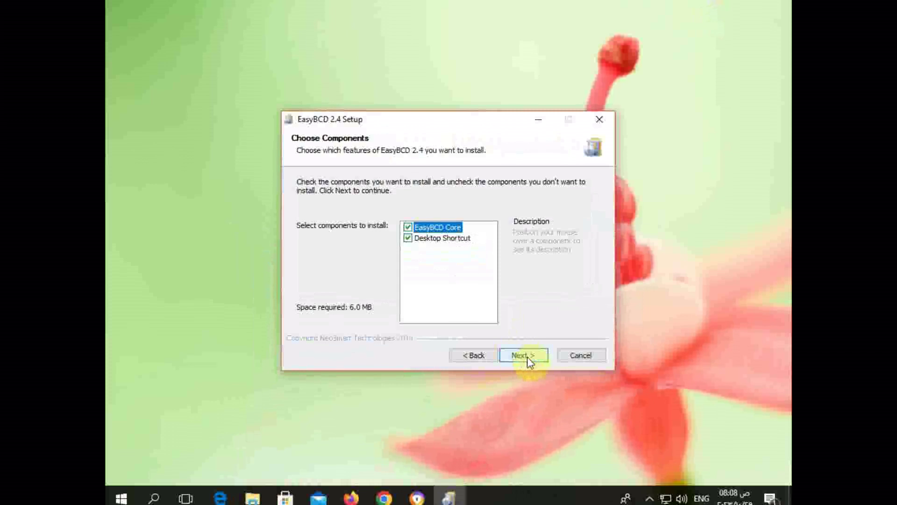
pyautogui.click(527, 357)
pyautogui.click(523, 358)
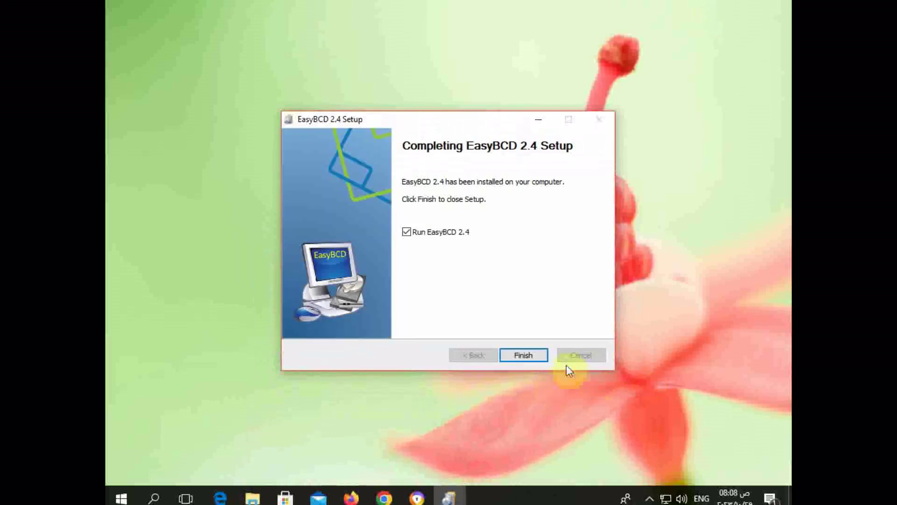
pyautogui.click(525, 356)
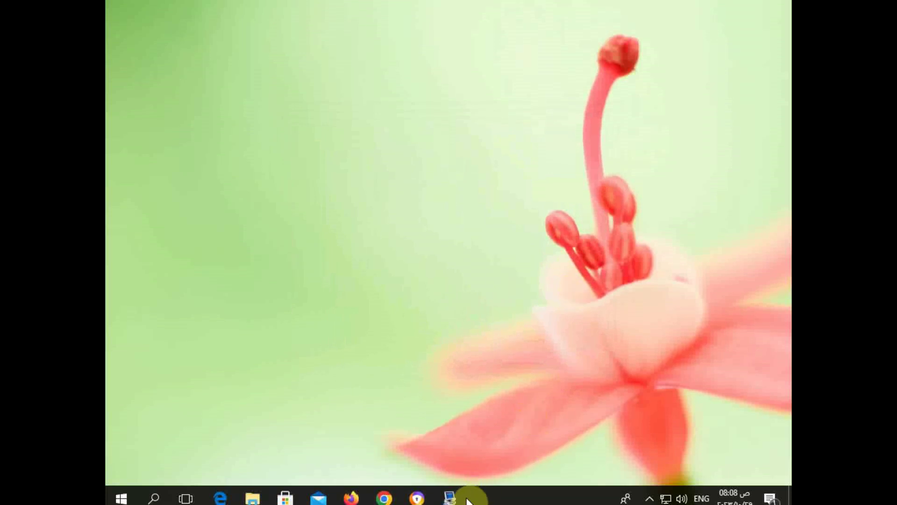
# Bring up the EasyBCD window and view the boot menu entries and options.
pyautogui.click(451, 498)
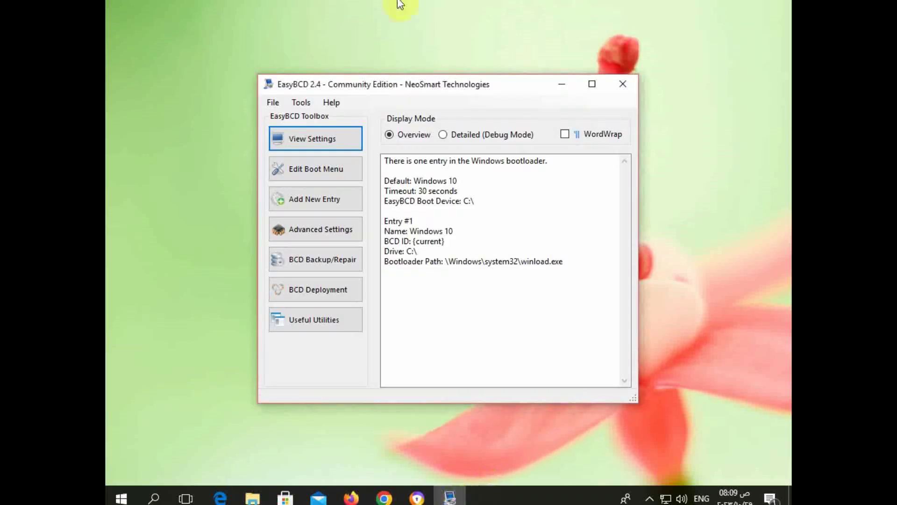
pyautogui.moveTo(426, 89); pyautogui.dragTo(449, 72)
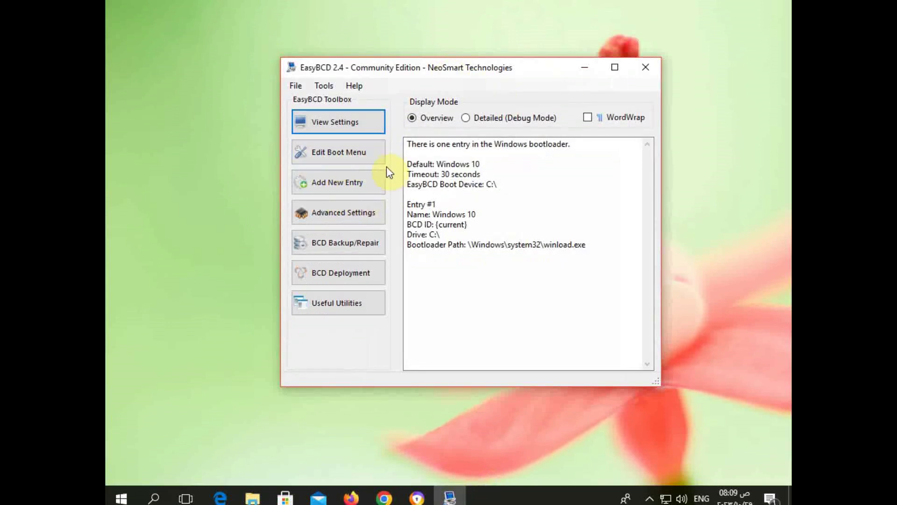
pyautogui.click(332, 154)
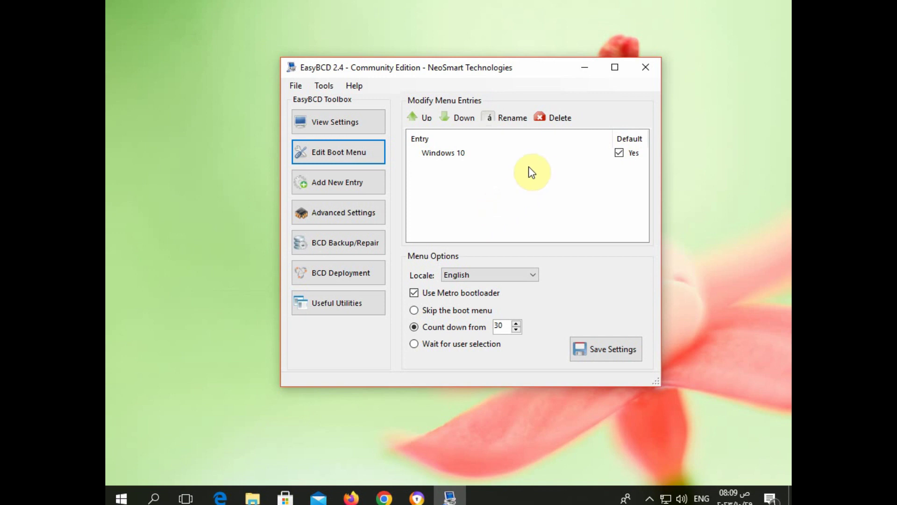
# Back up the bootloader settings to EasyBCD Backup (2023-10-29) (3).bcd in the Documents folder.
pyautogui.click(357, 244)
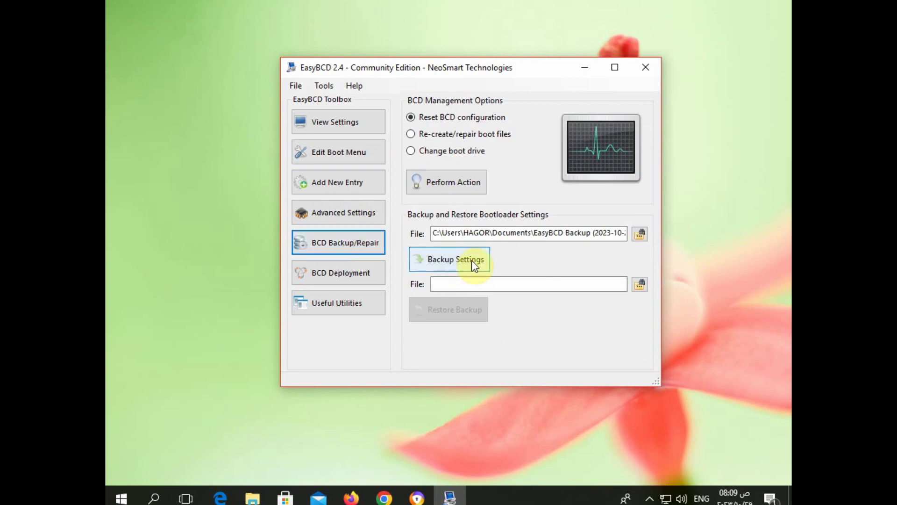
pyautogui.moveTo(461, 232); pyautogui.dragTo(630, 236)
pyautogui.click(462, 233)
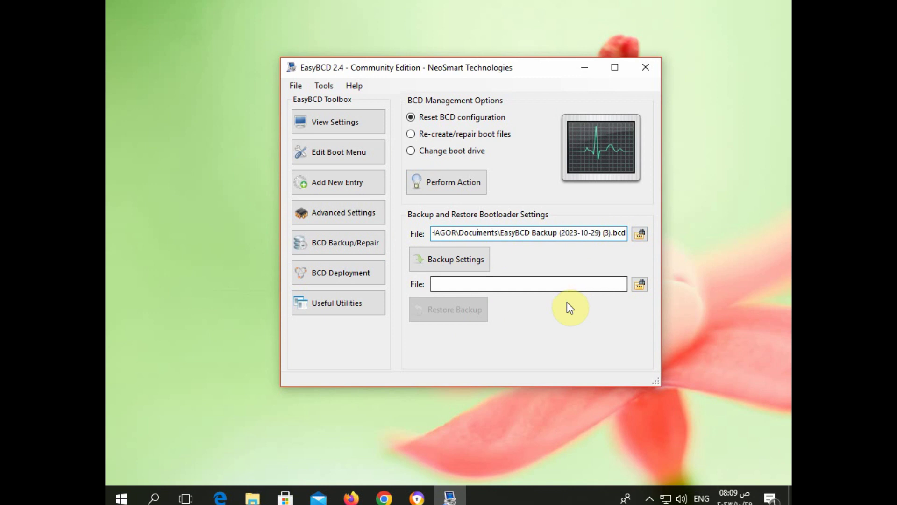
pyautogui.moveTo(452, 233); pyautogui.dragTo(626, 233)
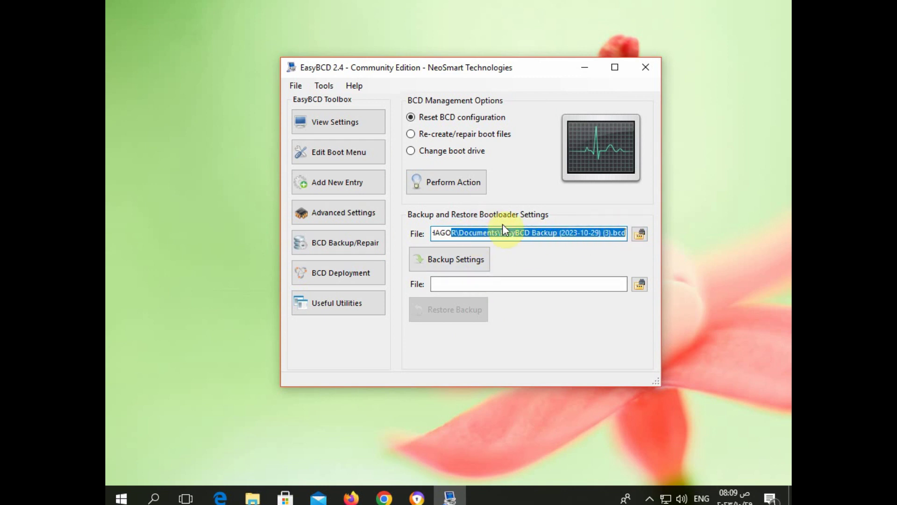
pyautogui.click(513, 233)
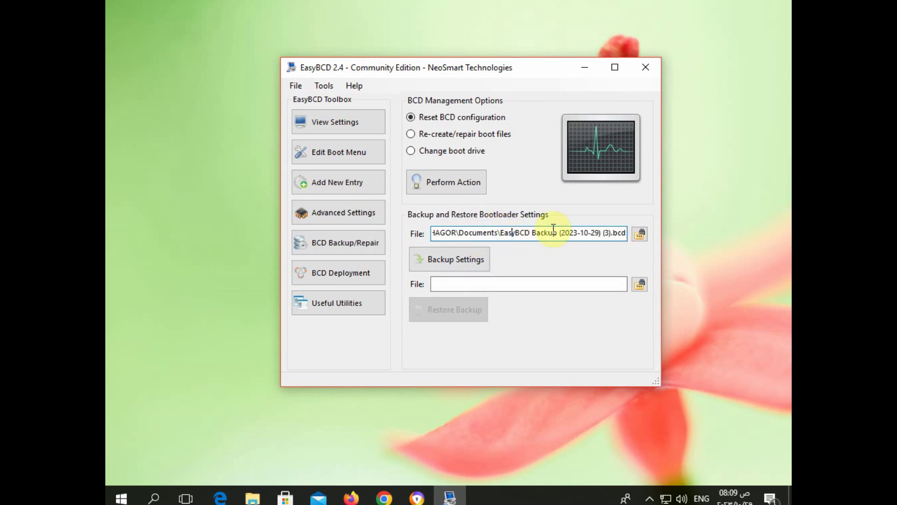
pyautogui.click(639, 233)
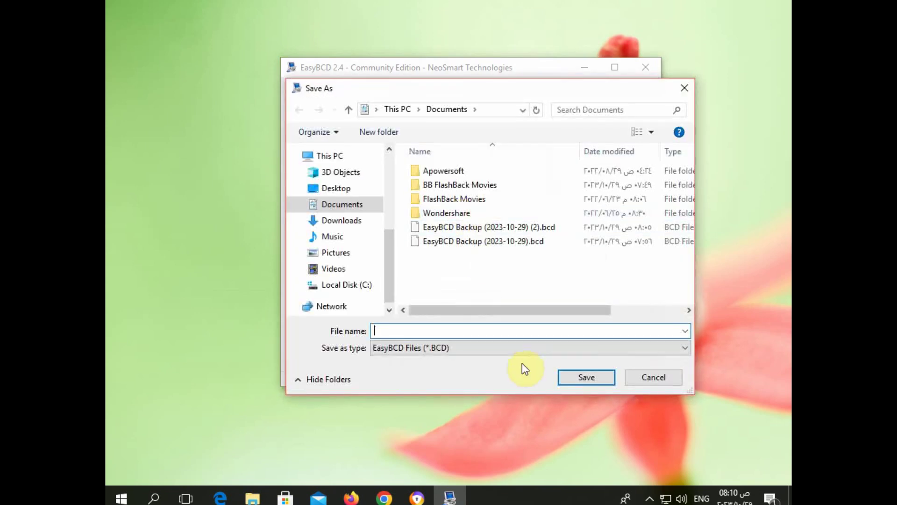
pyautogui.click(653, 375)
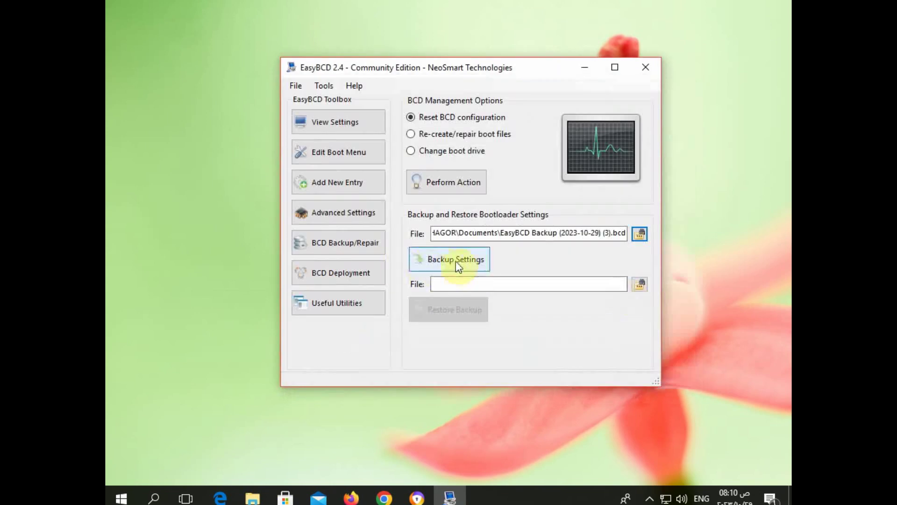
pyautogui.click(456, 260)
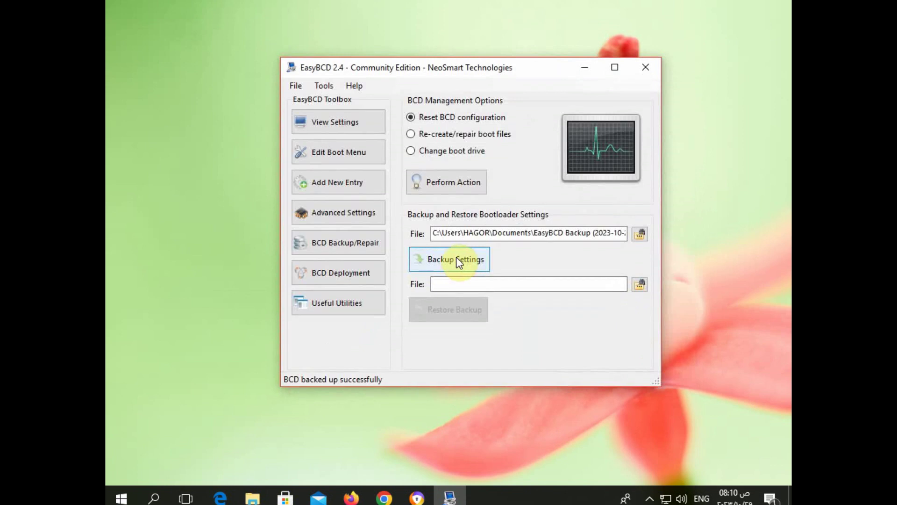
# Check the Documents folder for the EasyBCD Backup (2023-10-29) (3).bcd file, leaving the backup destination as is.
pyautogui.click(640, 235)
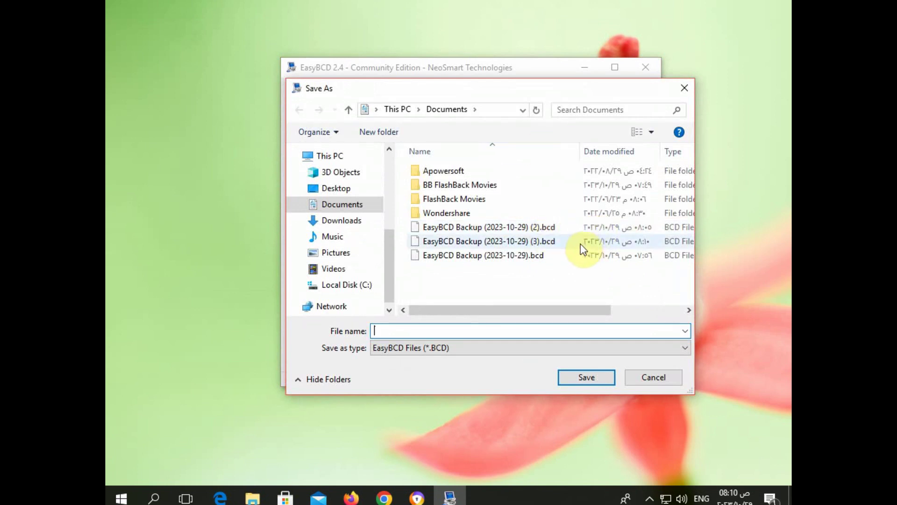
pyautogui.click(524, 243)
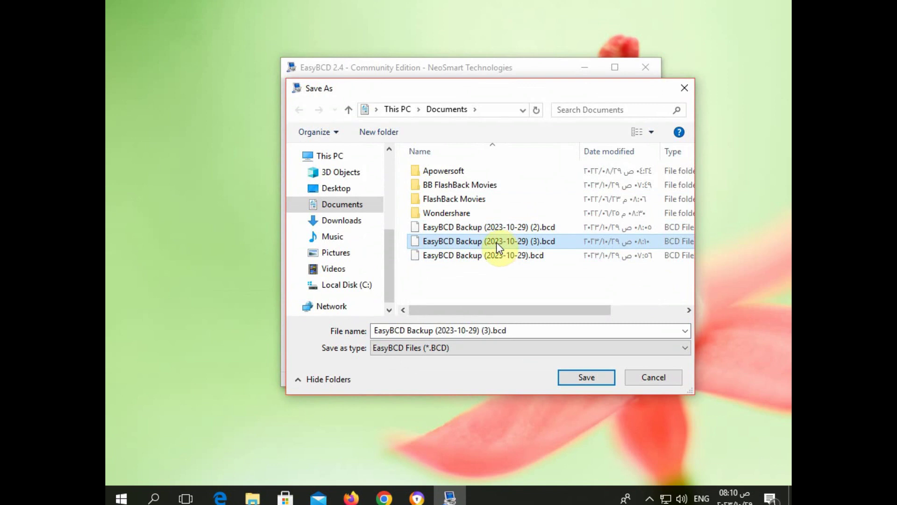
pyautogui.click(637, 375)
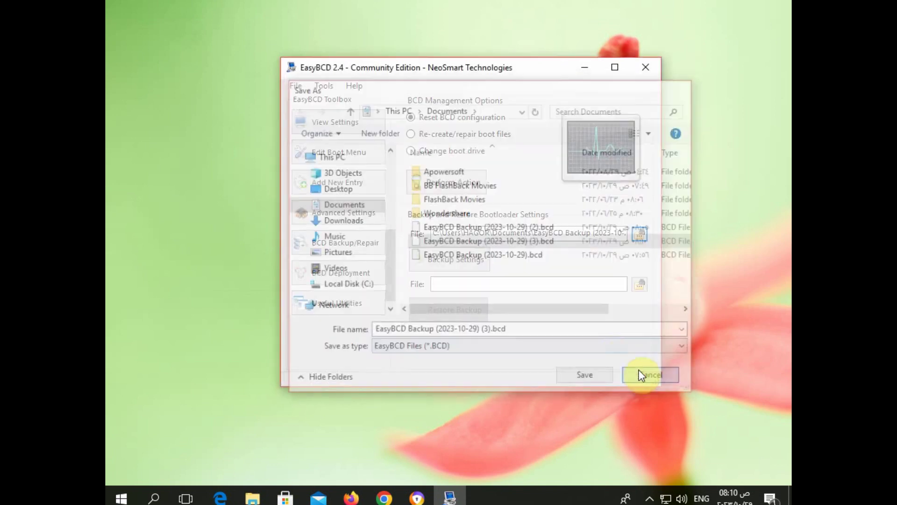
# Choose EasyBCD Backup (2023-10-29) (3).bcd from Documents as the backup file to restore.
pyautogui.click(640, 284)
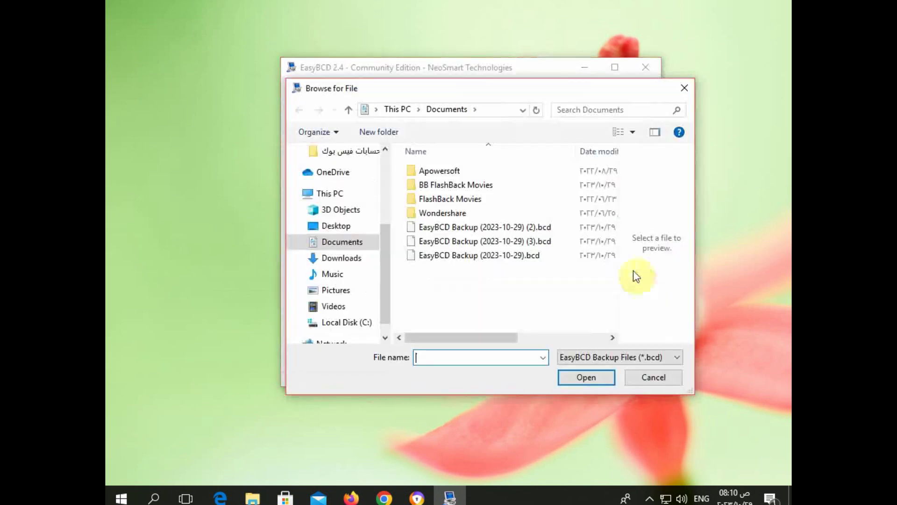
pyautogui.click(515, 243)
pyautogui.click(573, 372)
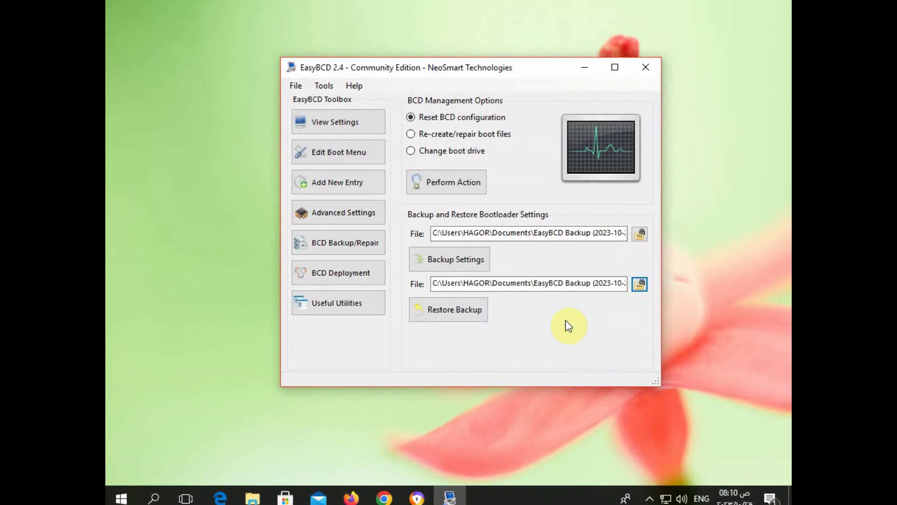
# Install the PLoP BIOS extender as a new boot entry for portable and external media.
pyautogui.moveTo(477, 73); pyautogui.dragTo(473, 63)
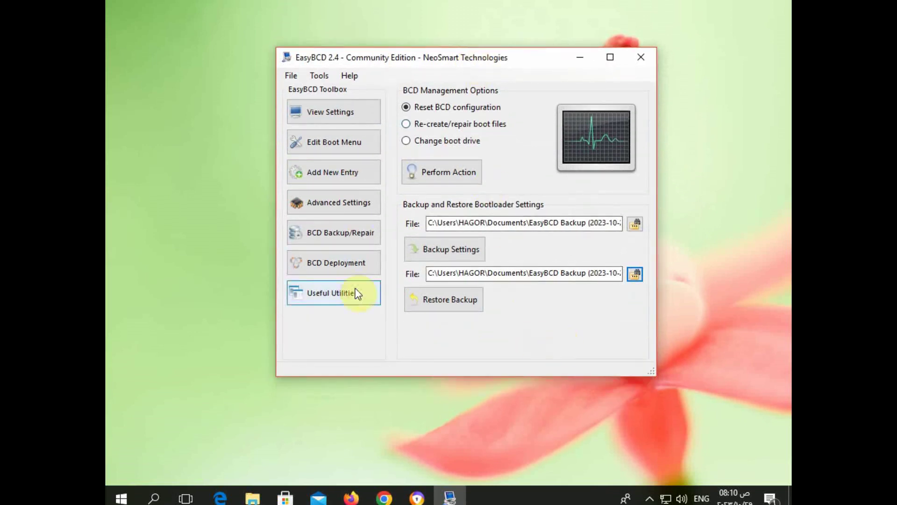
pyautogui.click(334, 142)
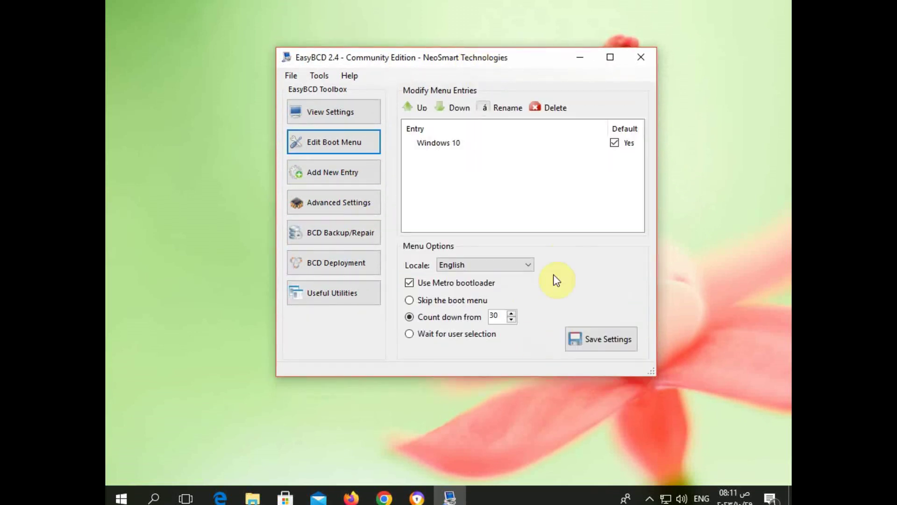
pyautogui.click(345, 176)
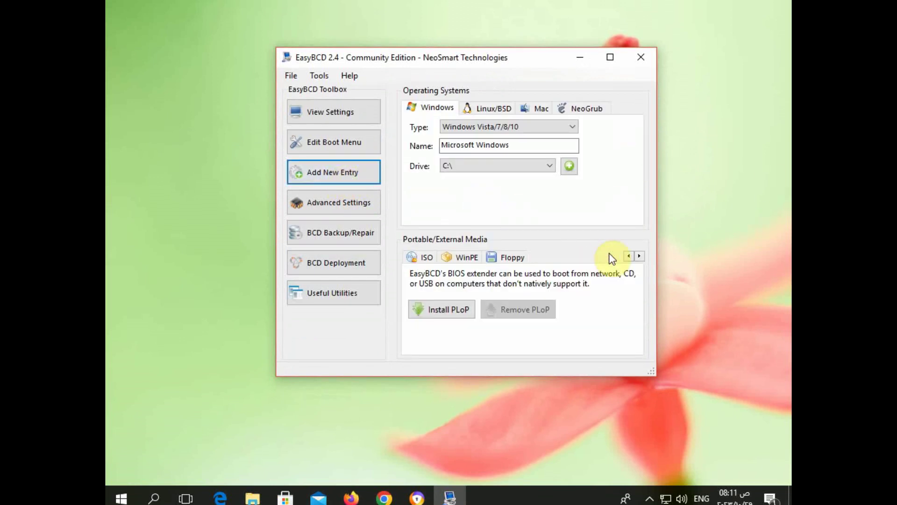
pyautogui.click(628, 256)
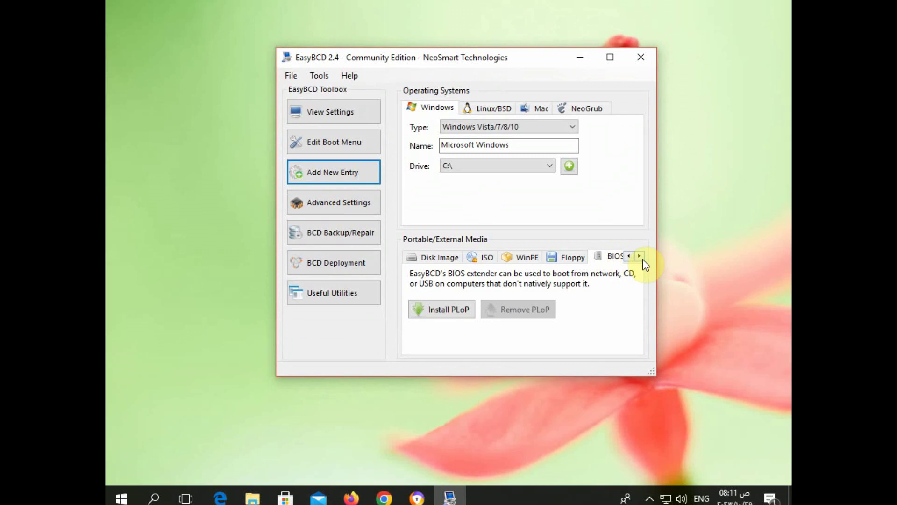
pyautogui.click(643, 259)
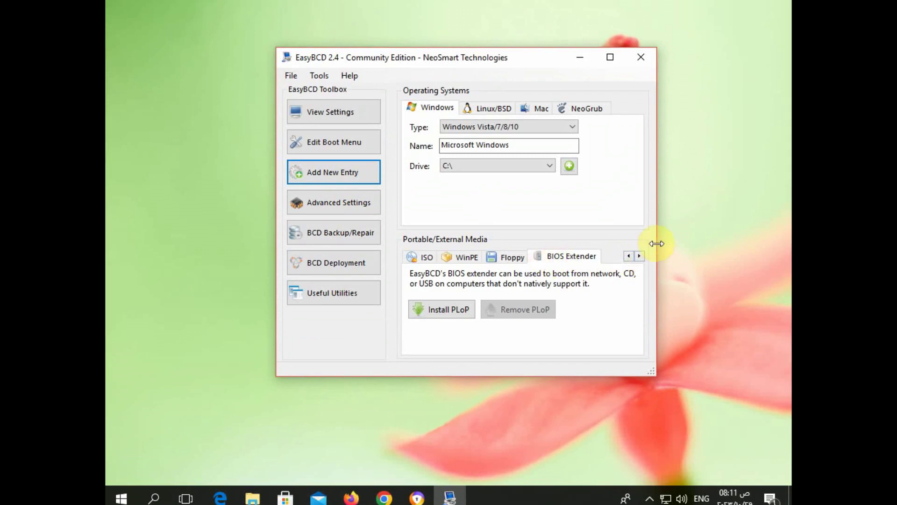
pyautogui.moveTo(657, 243); pyautogui.dragTo(740, 238)
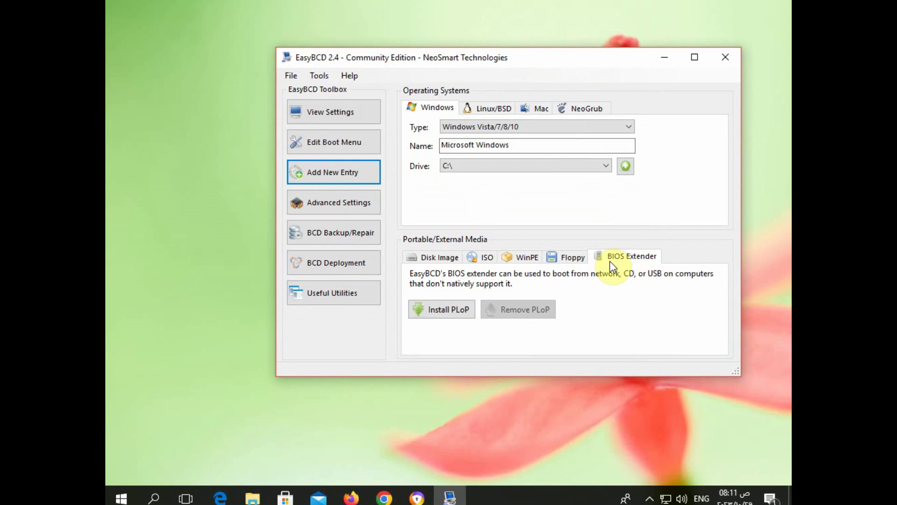
pyautogui.click(455, 310)
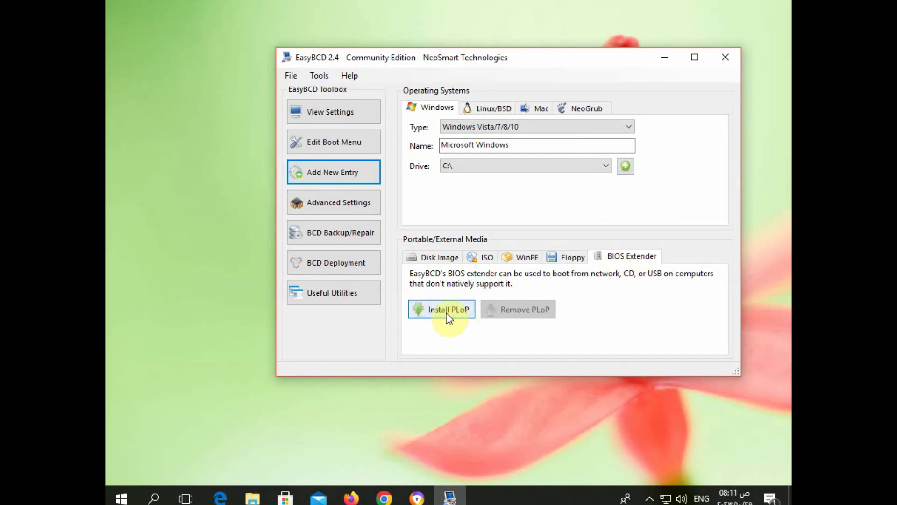
pyautogui.click(447, 309)
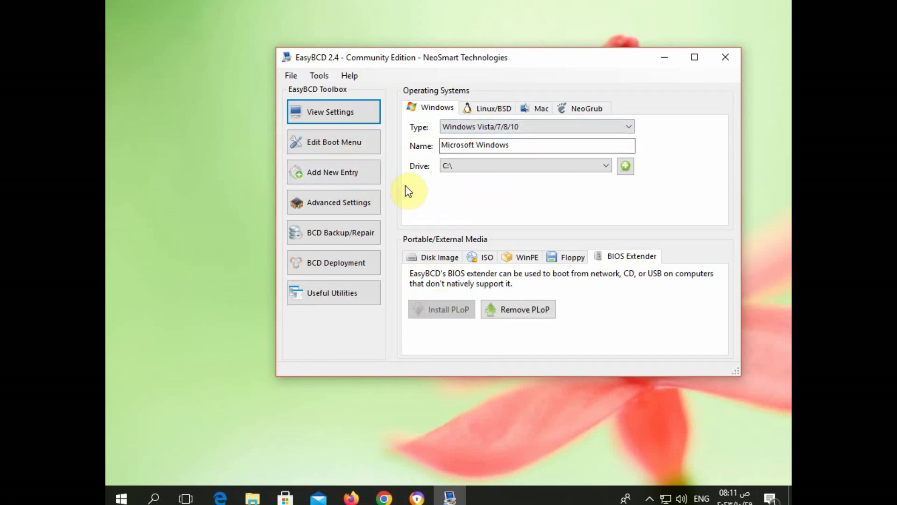
# Save the boot menu settings with Windows 10 as default and the countdown from 30.
pyautogui.click(343, 150)
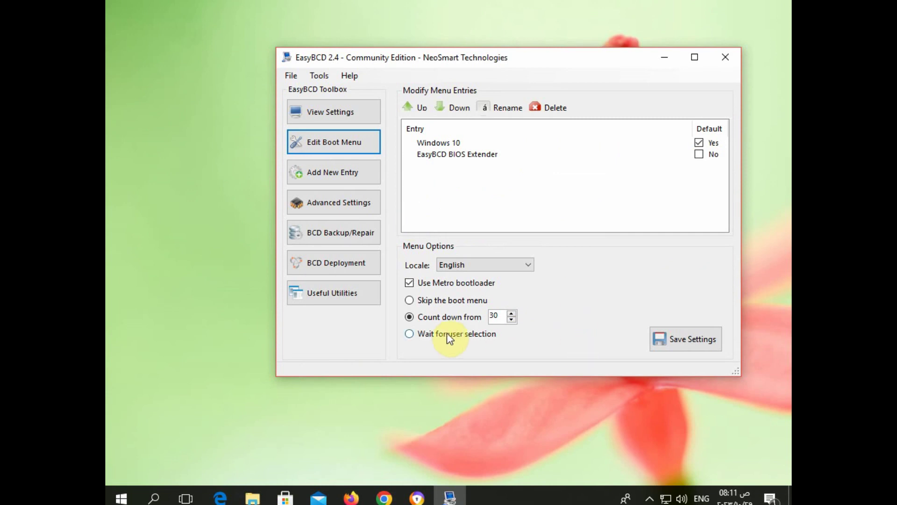
pyautogui.doubleClick(502, 318)
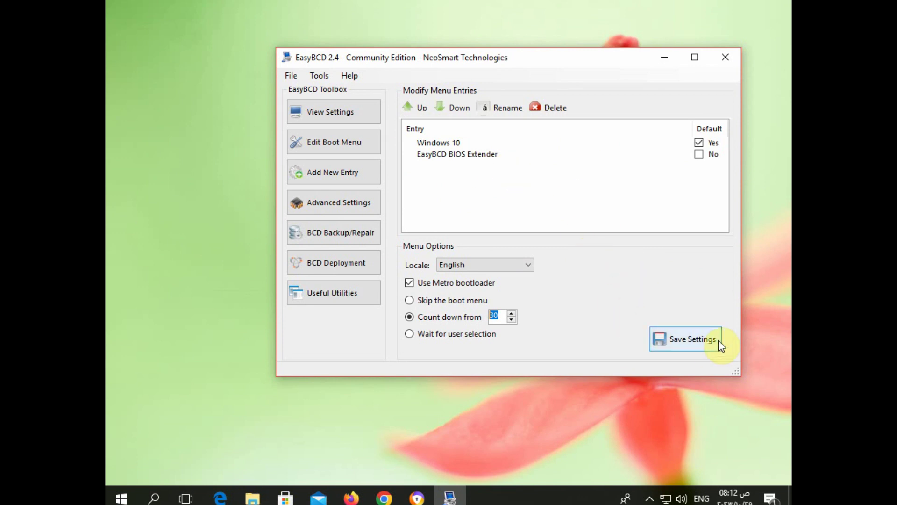
pyautogui.click(687, 337)
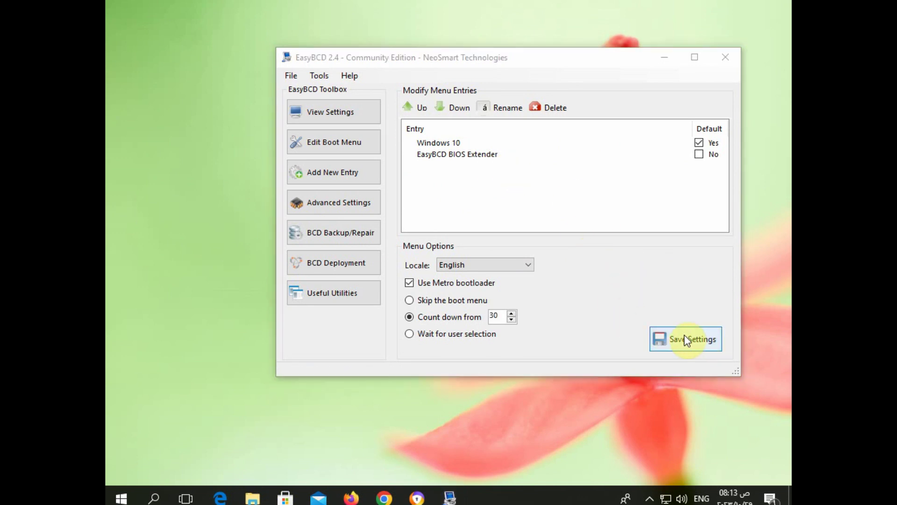
pyautogui.click(691, 340)
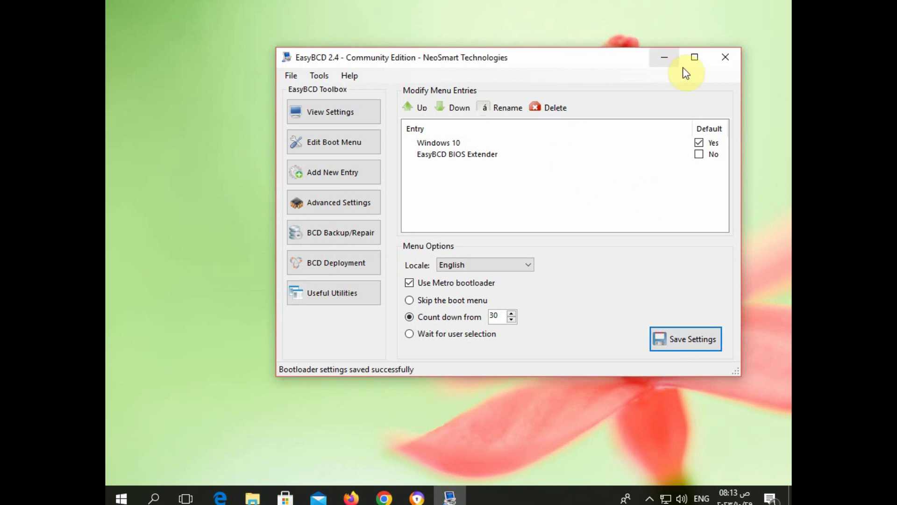
# Close EasyBCD and restart the computer.
pyautogui.click(726, 58)
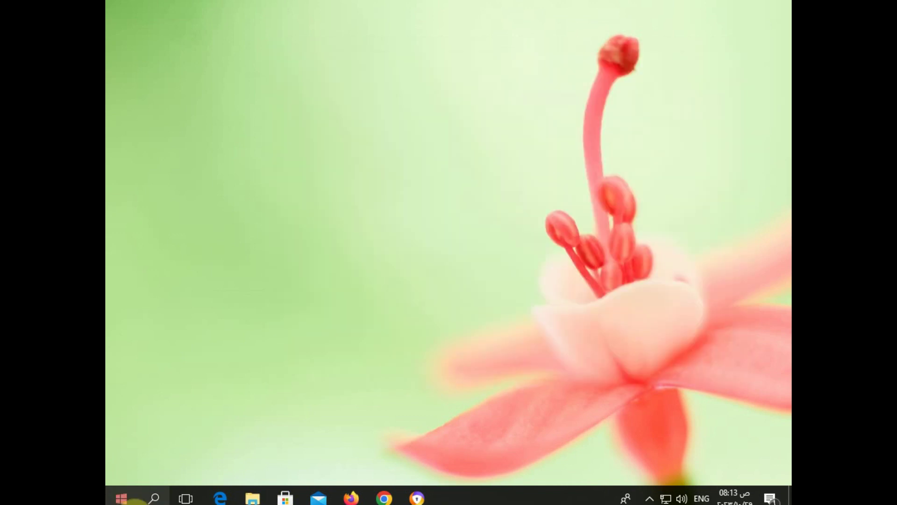
pyautogui.press('super')
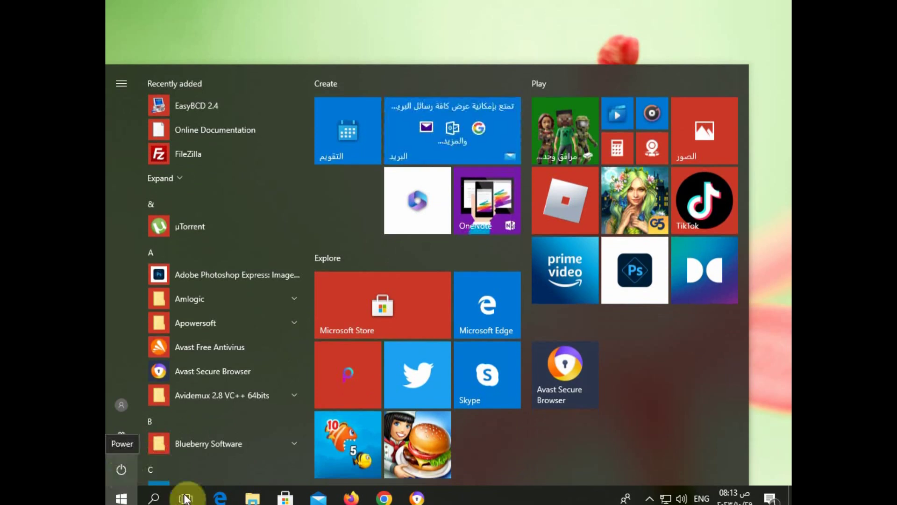
pyautogui.click(123, 467)
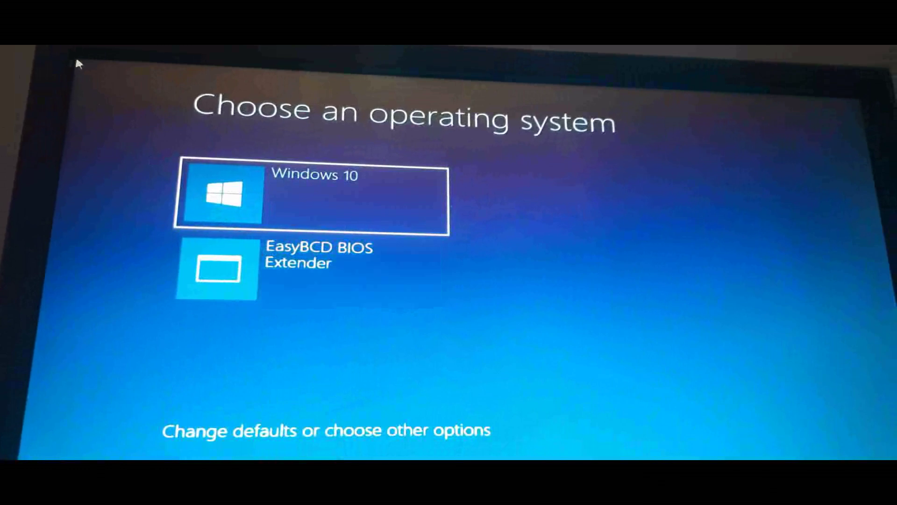
# Boot EasyBCD BIOS Extender from the operating system choices and go through its list of boot devices.
pyautogui.press('Down')
pyautogui.press('Up')
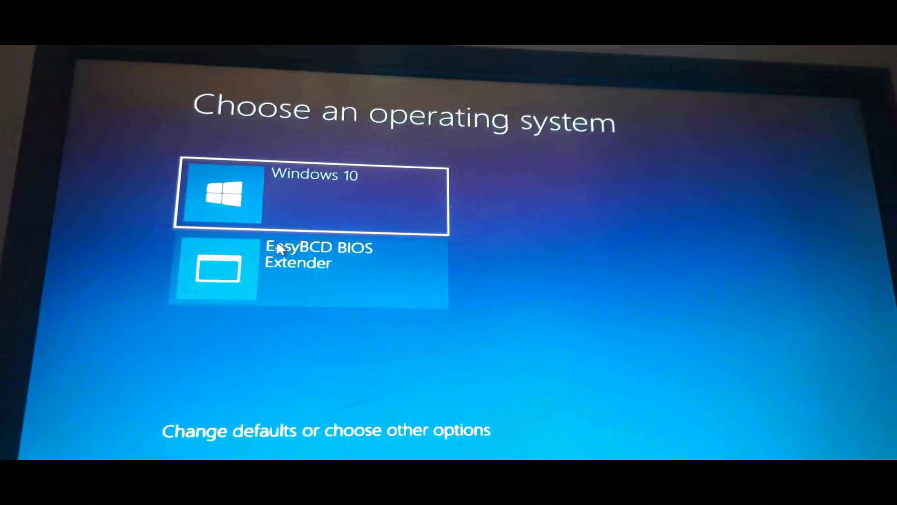
pyautogui.press('Down')
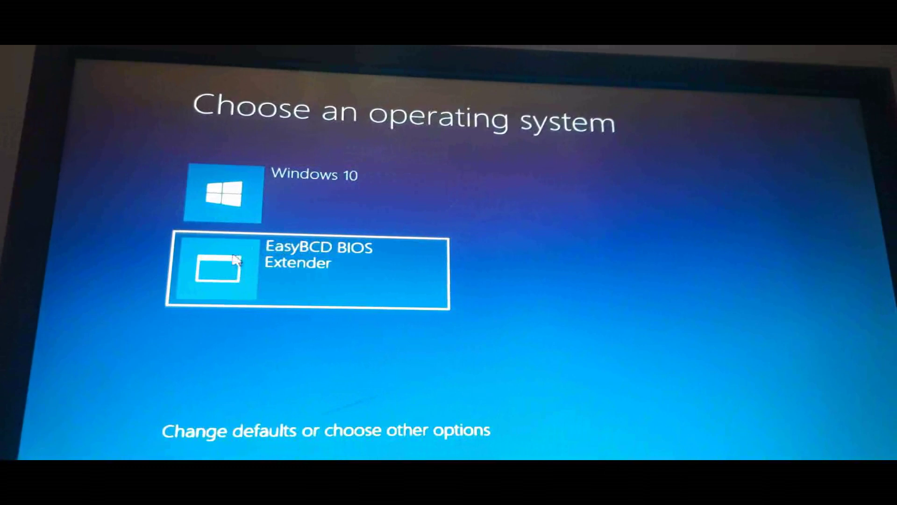
pyautogui.click(286, 264)
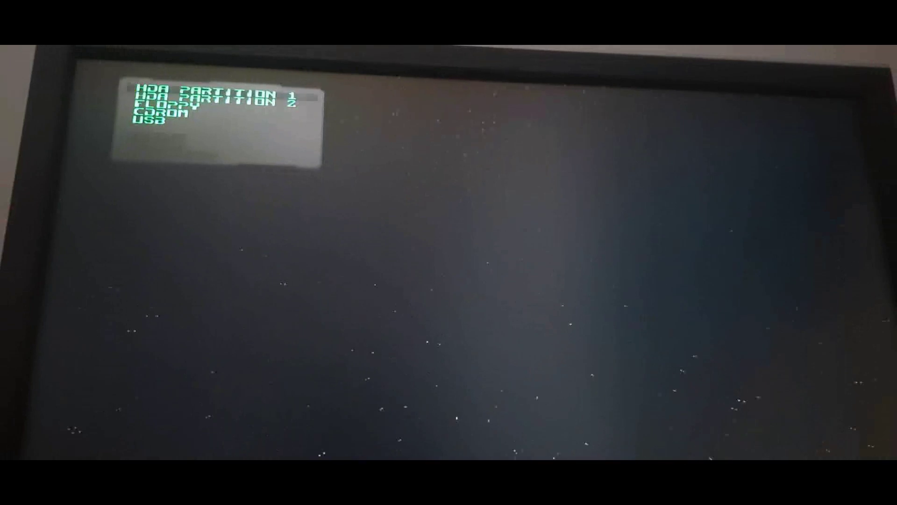
pyautogui.press('Down')
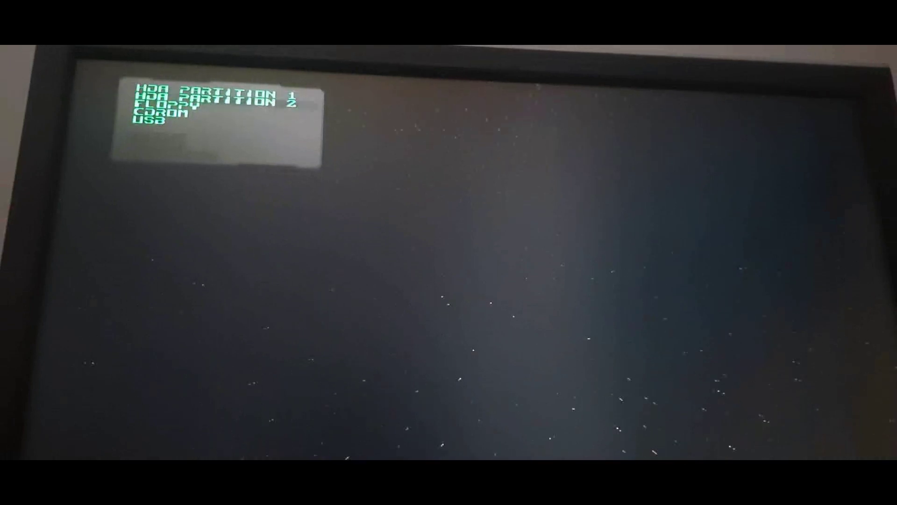